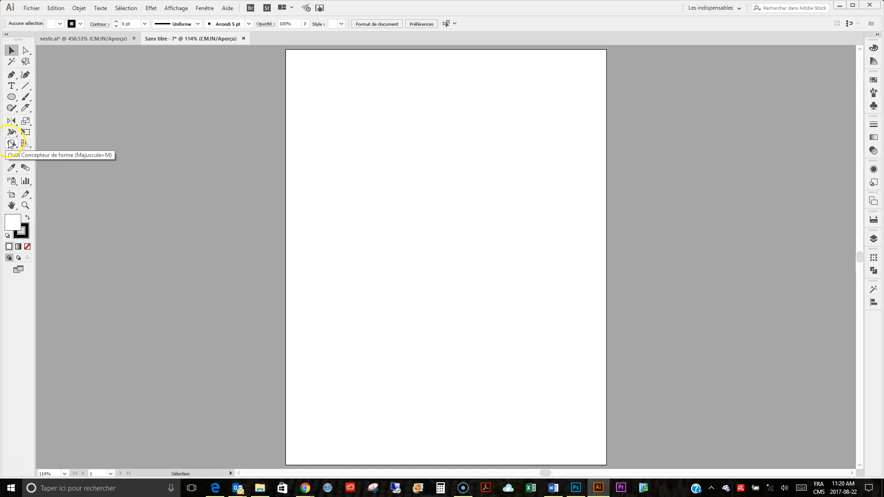
# Draw a vertical ellipse about 1.11 by 1.52 cm in the upper part of the artboard with a 1 pt stroke.
pyautogui.click(12, 97)
pyautogui.moveTo(361, 145); pyautogui.dragTo(378, 167)
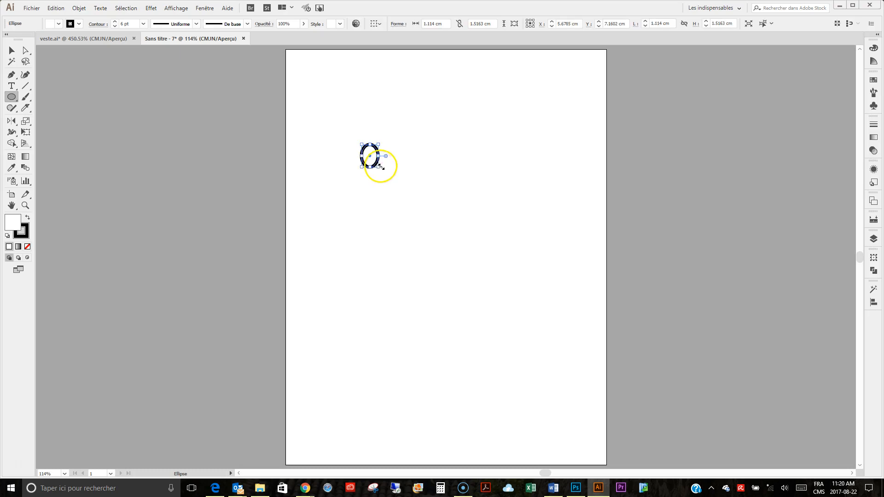
pyautogui.press('z')
pyautogui.moveTo(341, 129); pyautogui.dragTo(401, 173)
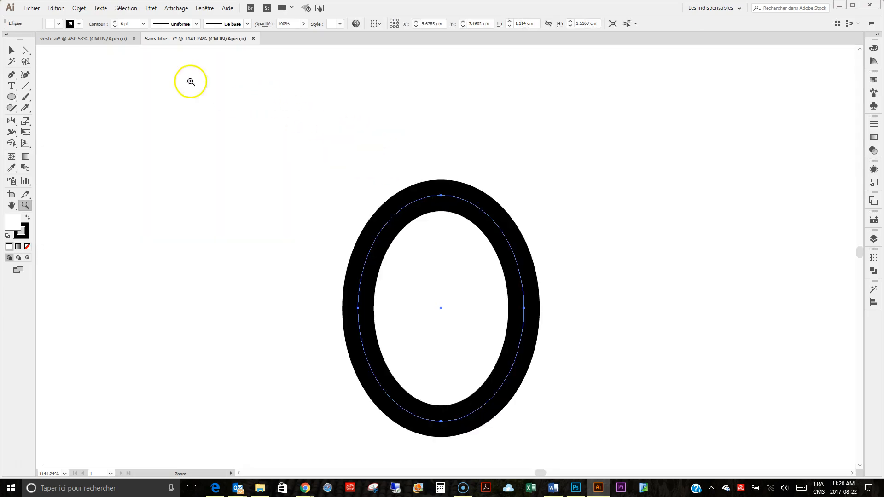
pyautogui.click(144, 24)
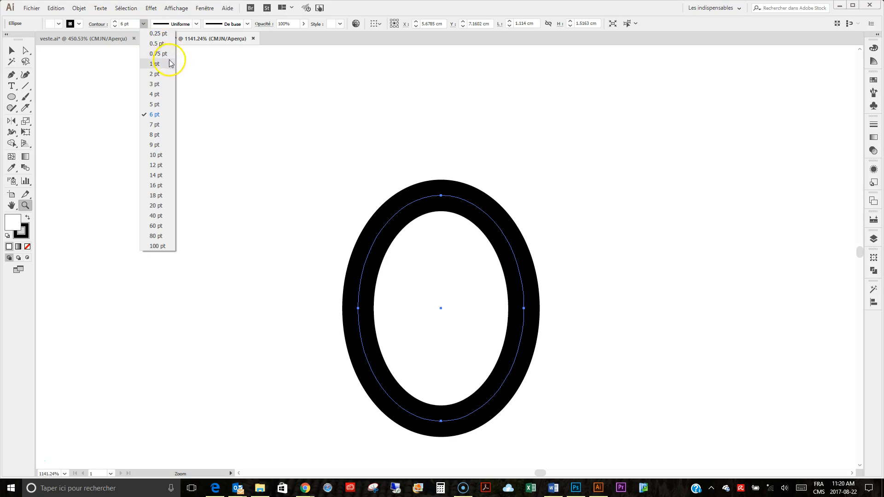
pyautogui.click(170, 61)
pyautogui.click(10, 51)
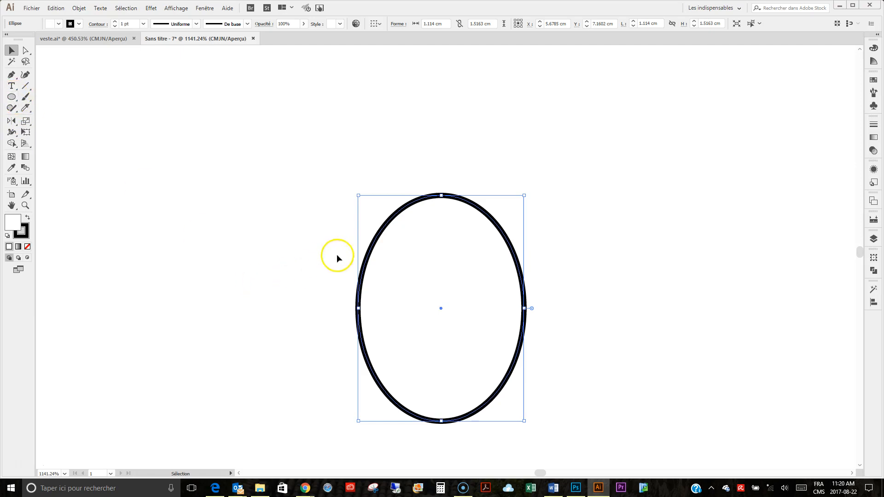
# Create a copy of the ellipse rotated 30° around its bottom anchor point.
pyautogui.moveTo(421, 294); pyautogui.dragTo(396, 239)
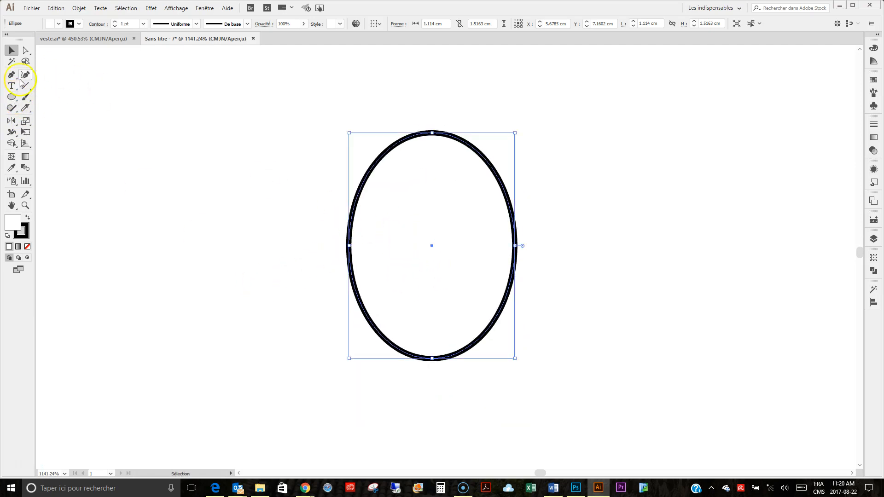
pyautogui.click(13, 122)
pyautogui.moveTo(13, 122); pyautogui.dragTo(77, 122)
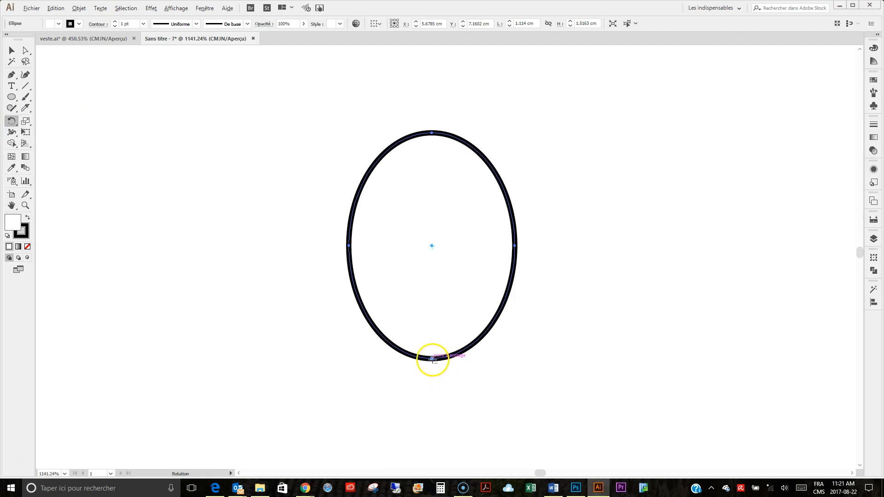
pyautogui.keyDown('alt'); pyautogui.click(432, 358); pyautogui.keyUp('alt')
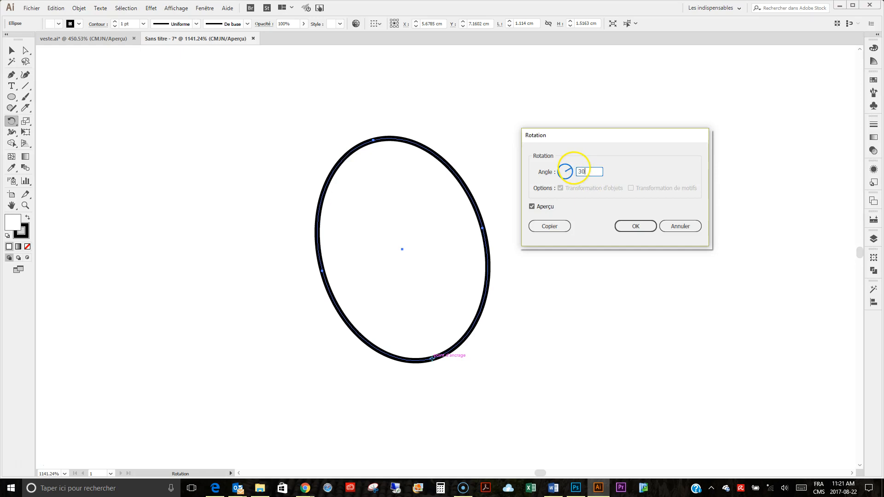
pyautogui.click(549, 226)
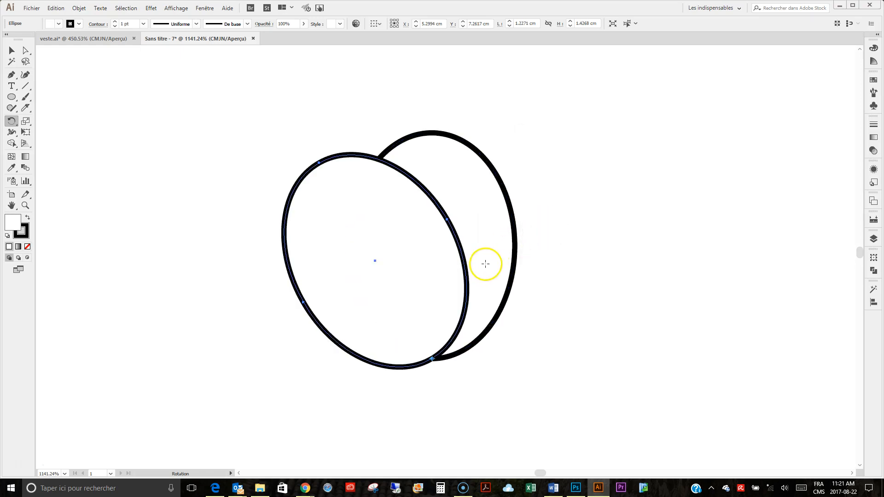
# Repeat the rotated copy until the ellipses form a complete ring of petals around the shared anchor point.
pyautogui.hotkey('ctrl', 'd')
pyautogui.hotkey('ctrl', 'd')
pyautogui.hotkey('ctrl', 'd')
pyautogui.hotkey('ctrl', 'd')
pyautogui.hotkey('ctrl', 'd')
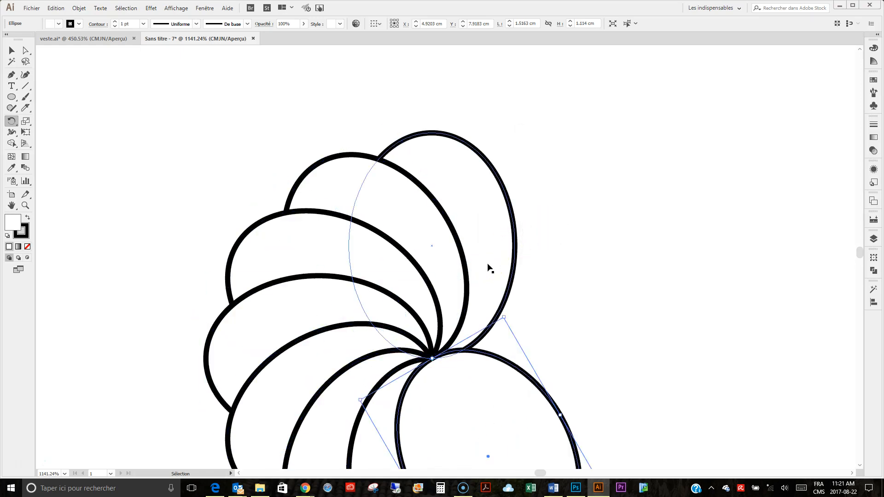
pyautogui.hotkey('ctrl', 'd')
pyautogui.hotkey('ctrl', 'd')
pyautogui.hotkey('ctrl', 'd')
# Merge all the overlapping petals into a single scalloped shape with the Shape Builder tool.
pyautogui.click(12, 50)
pyautogui.hotkey('ctrl', '-')
pyautogui.hotkey('ctrl', '-')
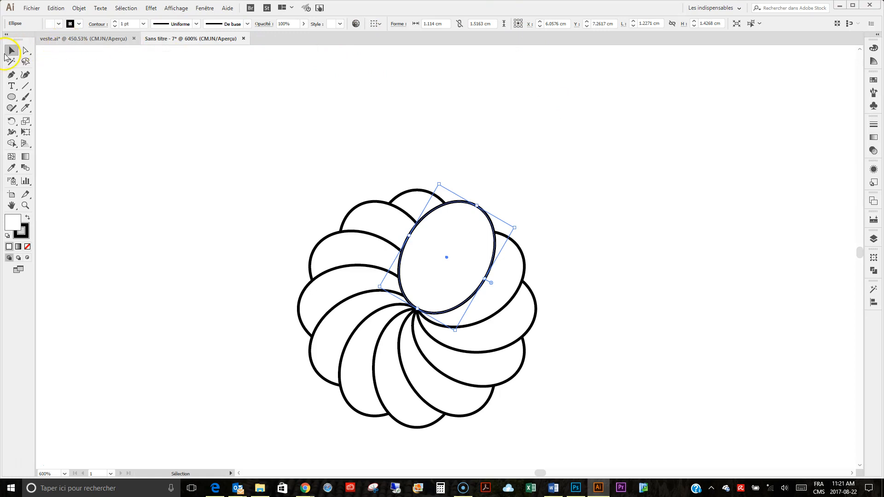
pyautogui.moveTo(236, 168); pyautogui.dragTo(586, 443)
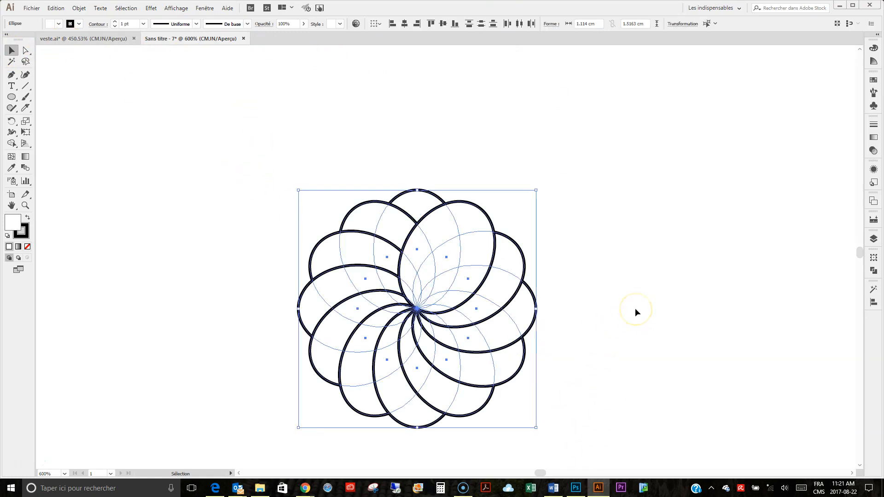
pyautogui.click(14, 146)
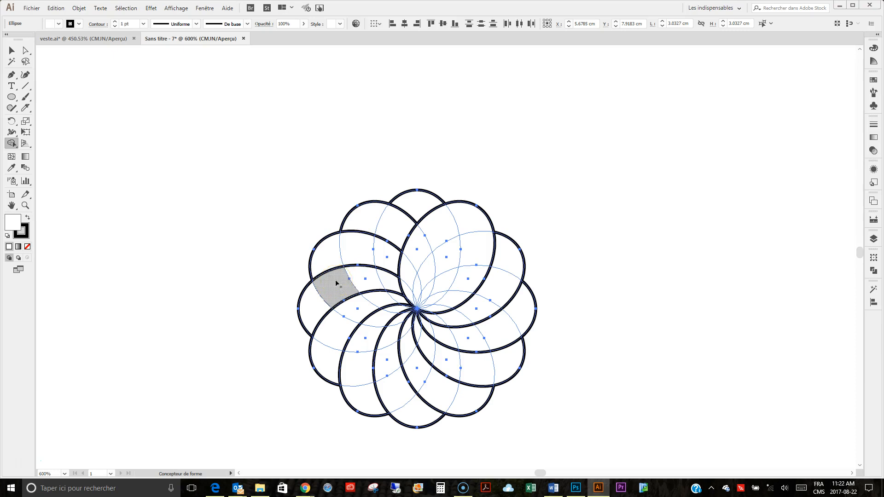
pyautogui.moveTo(337, 283); pyautogui.dragTo(316, 305)
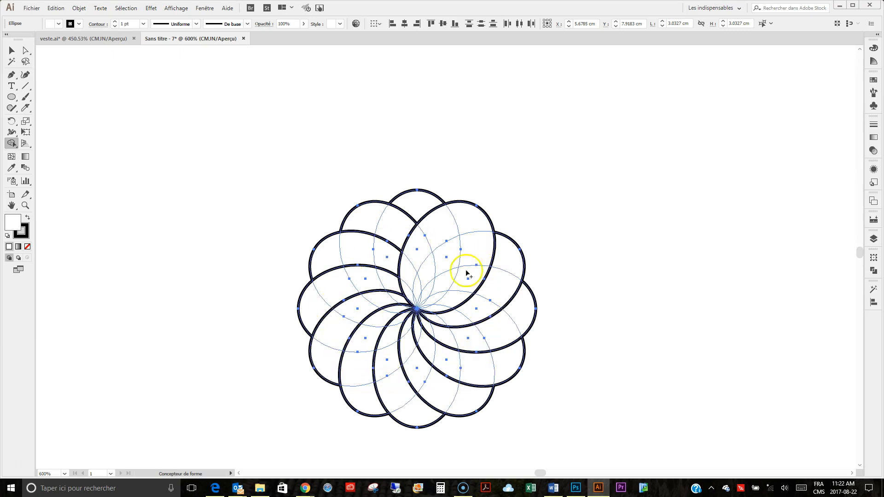
pyautogui.click(416, 208)
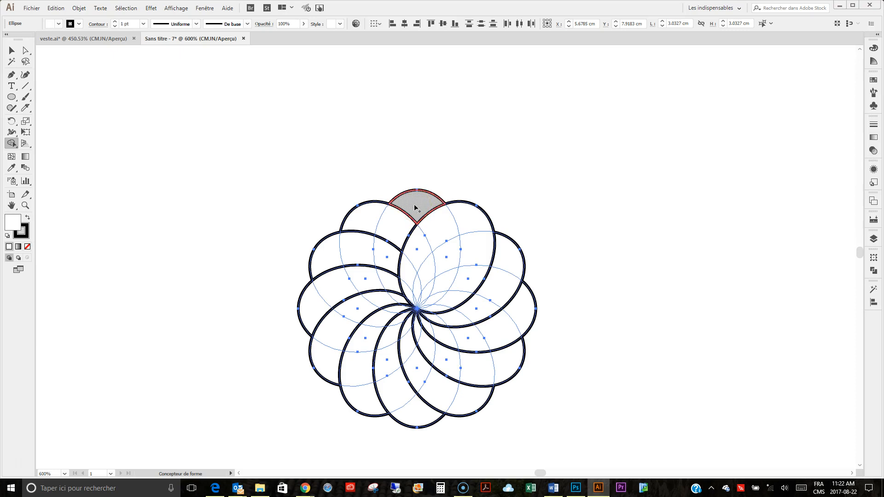
pyautogui.moveTo(409, 214); pyautogui.dragTo(401, 225)
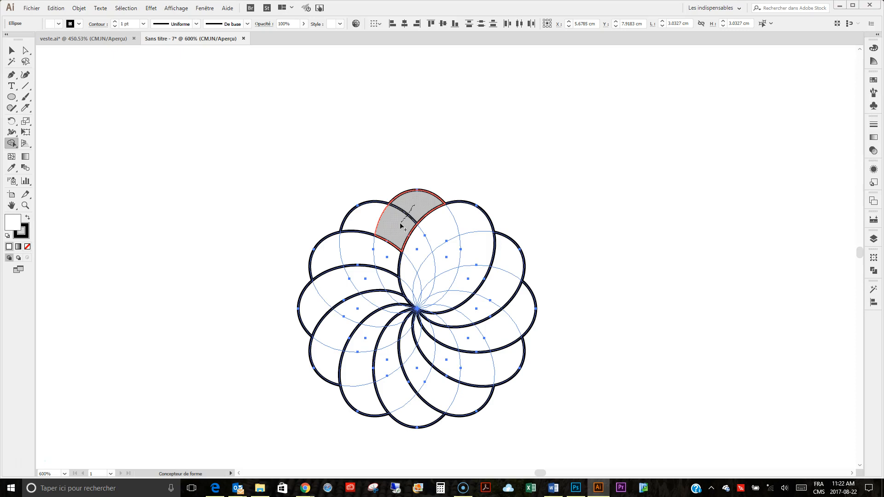
pyautogui.moveTo(401, 225); pyautogui.dragTo(401, 226)
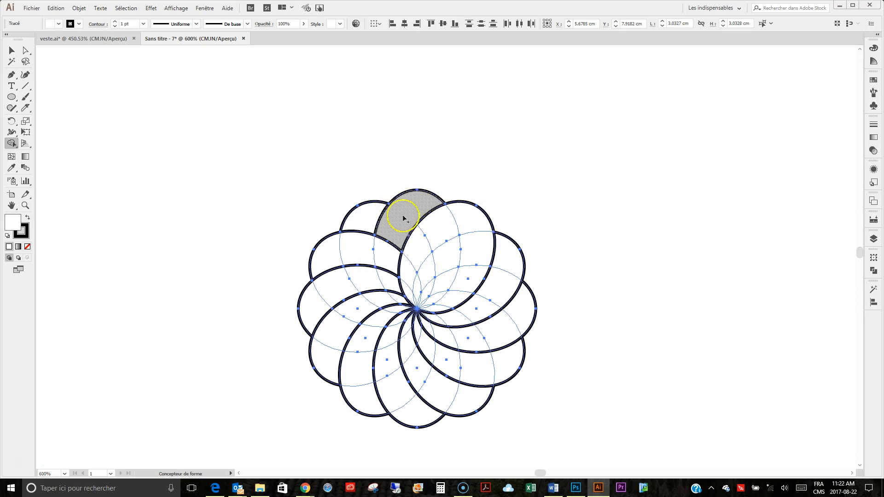
pyautogui.moveTo(400, 230)
pyautogui.mouseDown()
pyautogui.moveTo(384, 252)
pyautogui.moveTo(360, 255)
pyautogui.moveTo(359, 229)
pyautogui.moveTo(378, 232)
pyautogui.moveTo(329, 258)
pyautogui.moveTo(332, 278)
pyautogui.moveTo(317, 313)
pyautogui.moveTo(338, 331)
pyautogui.moveTo(328, 363)
pyautogui.moveTo(373, 403)
pyautogui.moveTo(404, 396)
pyautogui.moveTo(414, 410)
pyautogui.moveTo(444, 396)
pyautogui.moveTo(464, 399)
pyautogui.moveTo(479, 380)
pyautogui.moveTo(508, 369)
pyautogui.moveTo(509, 271)
pyautogui.moveTo(481, 238)
pyautogui.moveTo(446, 228)
pyautogui.moveTo(392, 275)
pyautogui.moveTo(355, 281)
pyautogui.moveTo(358, 312)
pyautogui.moveTo(419, 292)
pyautogui.moveTo(356, 337)
pyautogui.moveTo(428, 320)
pyautogui.moveTo(370, 352)
pyautogui.moveTo(421, 365)
pyautogui.moveTo(399, 376)
pyautogui.moveTo(460, 344)
pyautogui.moveTo(470, 324)
pyautogui.moveTo(430, 343)
pyautogui.moveTo(473, 304)
pyautogui.moveTo(423, 323)
pyautogui.moveTo(393, 321)
pyautogui.moveTo(436, 305)
pyautogui.moveTo(416, 308)
pyautogui.moveTo(442, 294)
pyautogui.moveTo(418, 276)
pyautogui.moveTo(434, 266)
pyautogui.moveTo(459, 269)
pyautogui.moveTo(480, 292)
pyautogui.mouseUp()
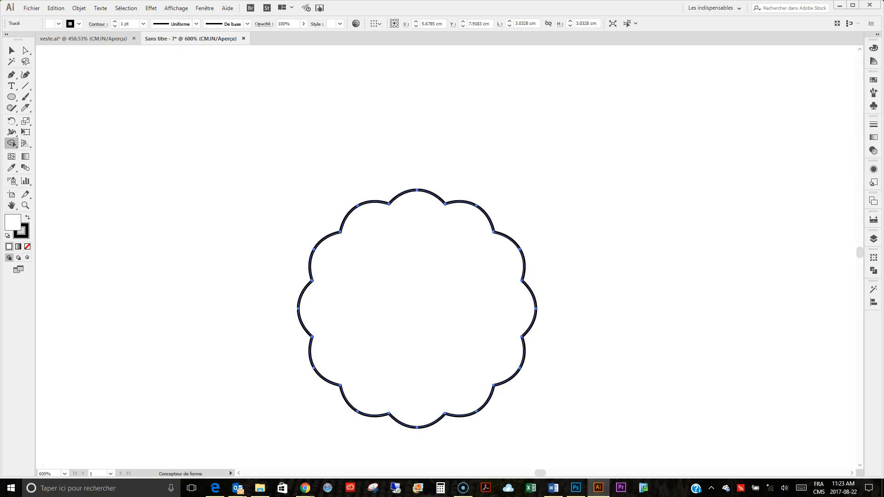
# Draw a circle about 0.37 cm wide inside the scalloped shape and place a copy about 0.52 cm to its right.
pyautogui.click(12, 97)
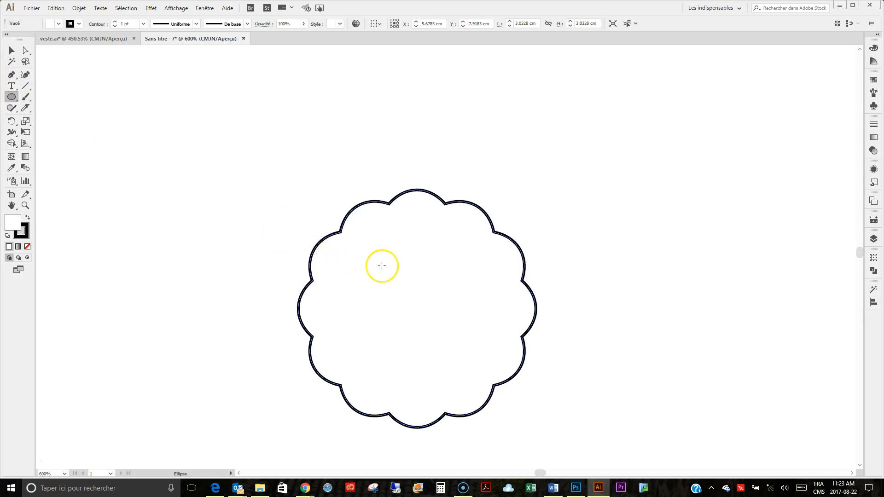
pyautogui.moveTo(388, 273); pyautogui.dragTo(416, 295)
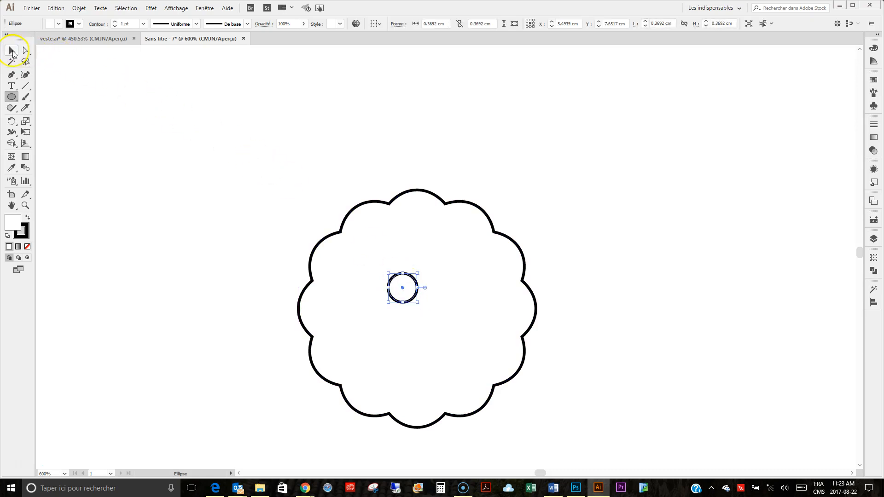
pyautogui.click(12, 50)
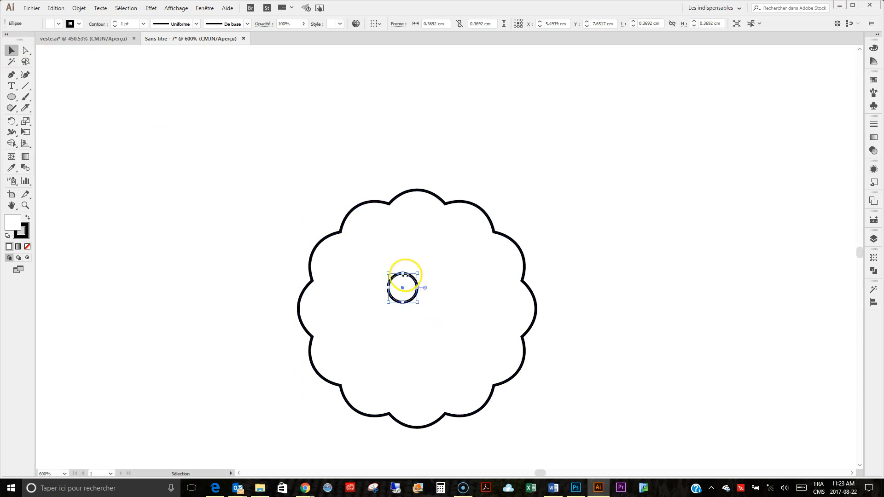
pyautogui.click(414, 298)
pyautogui.moveTo(413, 298); pyautogui.dragTo(453, 301)
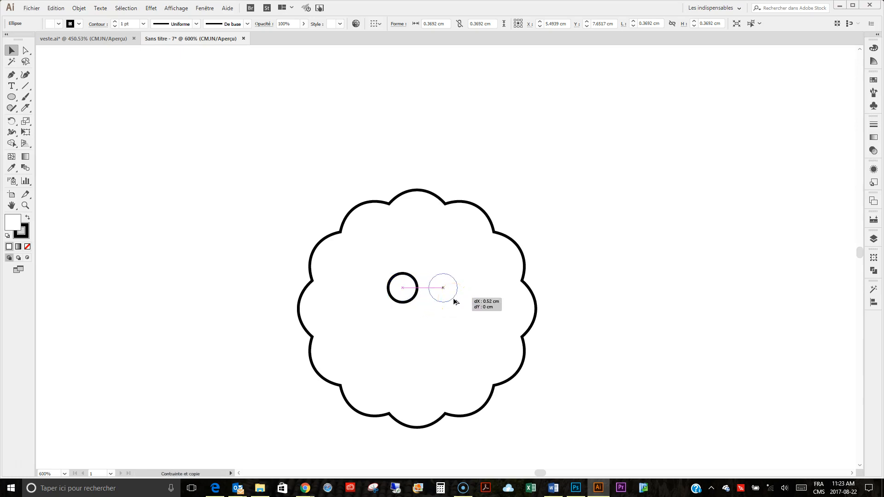
pyautogui.moveTo(454, 299); pyautogui.dragTo(454, 298)
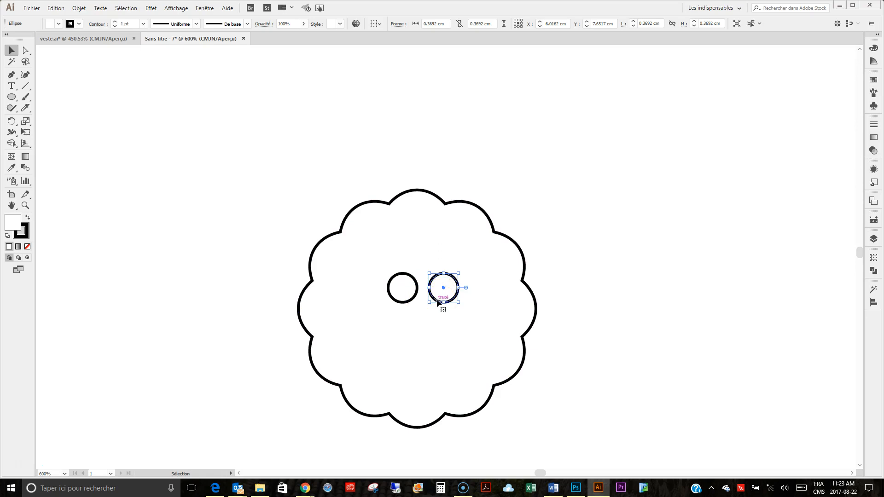
# Group the two small circles and center them horizontally and vertically with the scalloped shape.
pyautogui.keyDown('shift'); pyautogui.click(415, 298); pyautogui.keyUp('shift')
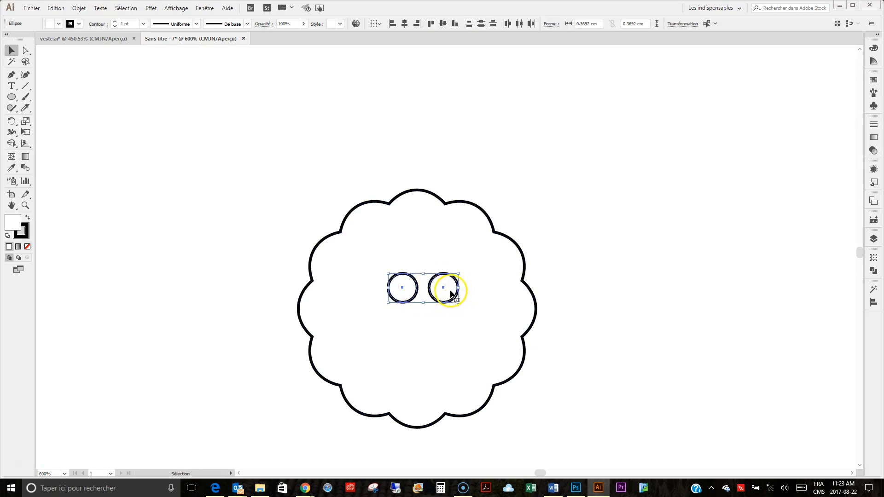
pyautogui.press('ctrl')
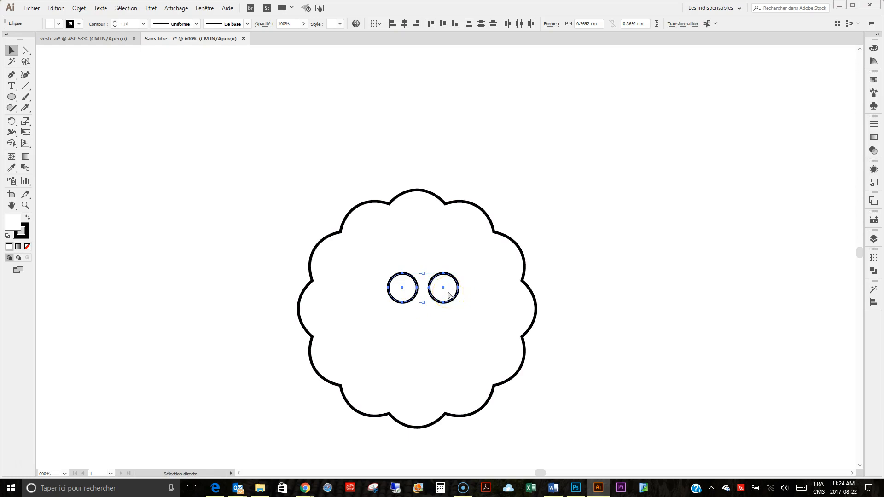
pyautogui.hotkey('ctrl', 'g')
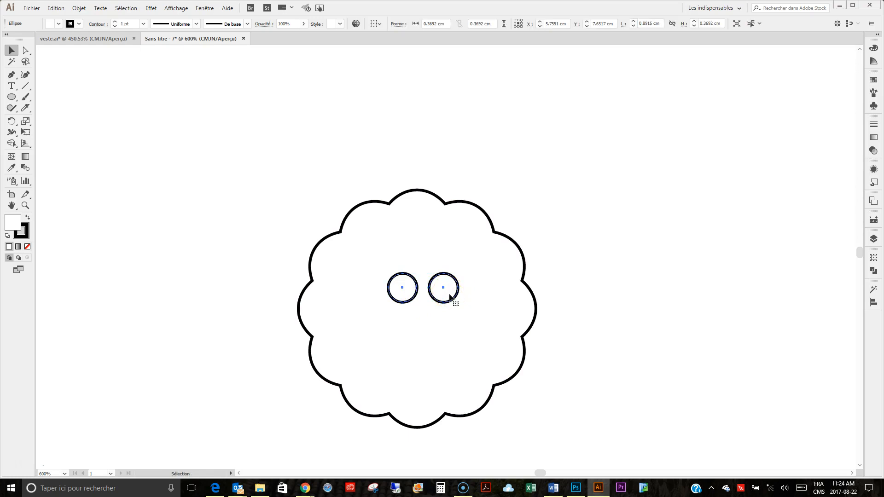
pyautogui.keyDown('shift'); pyautogui.click(506, 239); pyautogui.keyUp('shift')
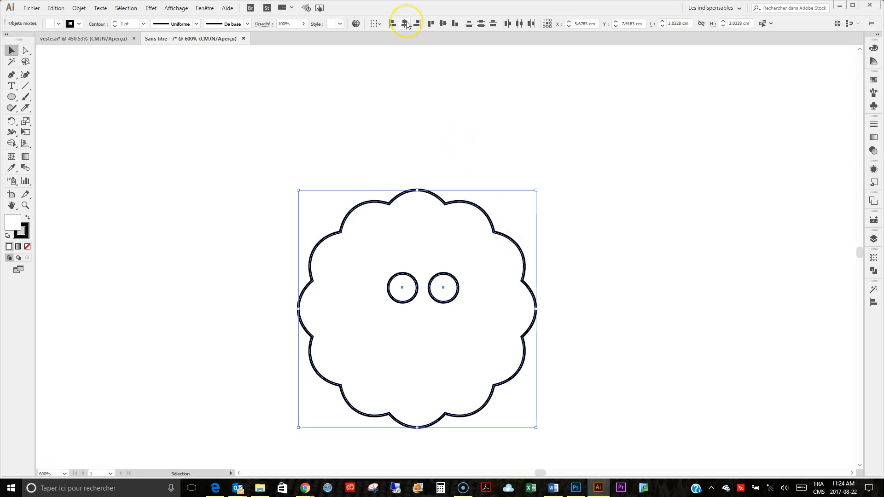
pyautogui.click(404, 24)
pyautogui.click(445, 25)
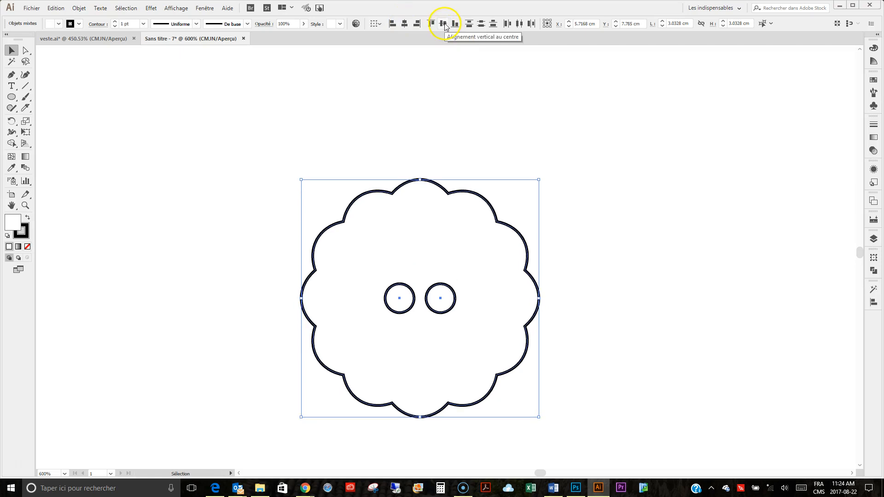
pyautogui.click(605, 194)
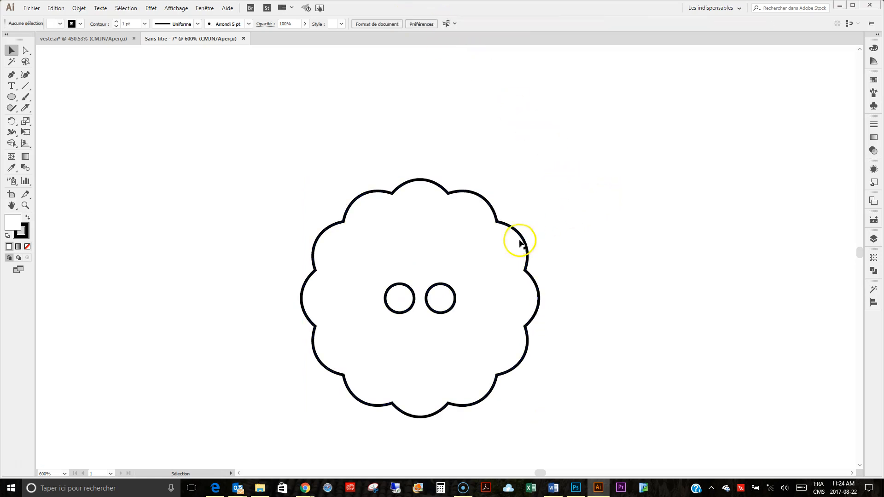
# Fill the scalloped shape with the pinkish red D82E5F and remove the fill from the two small circles.
pyautogui.click(479, 199)
pyautogui.doubleClick(12, 223)
pyautogui.click(416, 198)
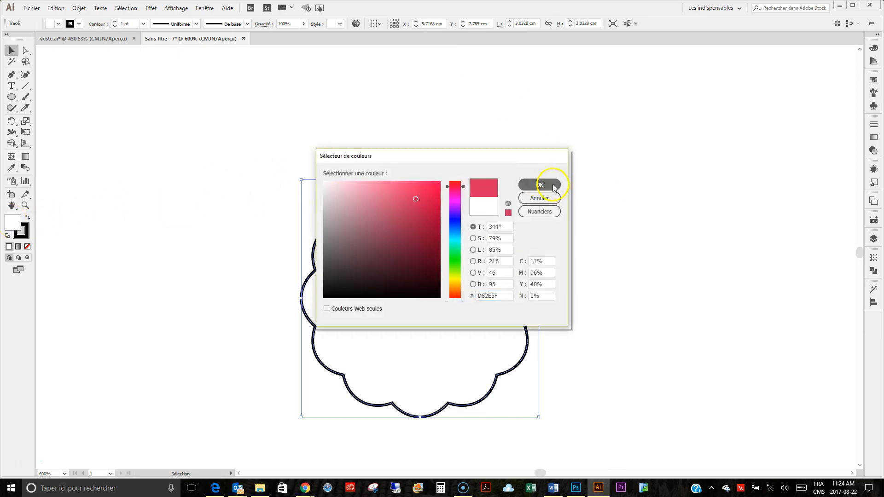
pyautogui.click(554, 186)
pyautogui.click(438, 299)
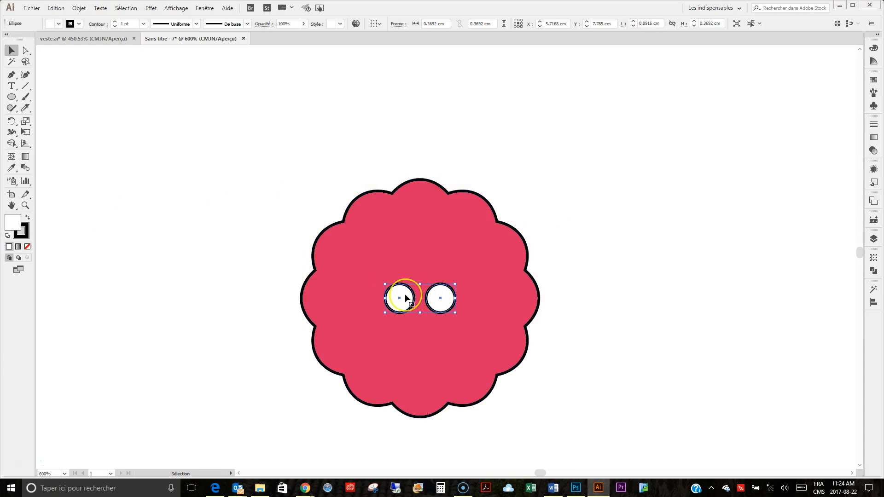
pyautogui.click(28, 247)
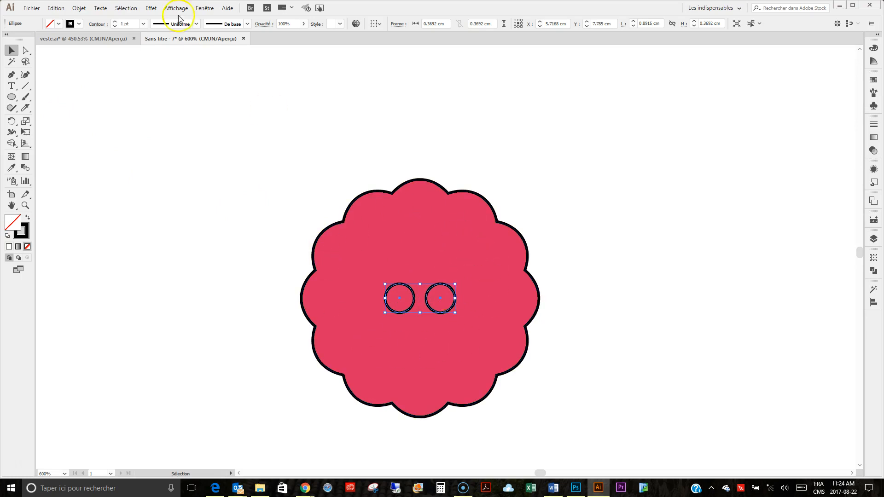
# Cut the two small circles out of the scalloped shape as holes with the Shape Builder tool.
pyautogui.moveTo(256, 174); pyautogui.dragTo(559, 416)
pyautogui.click(11, 144)
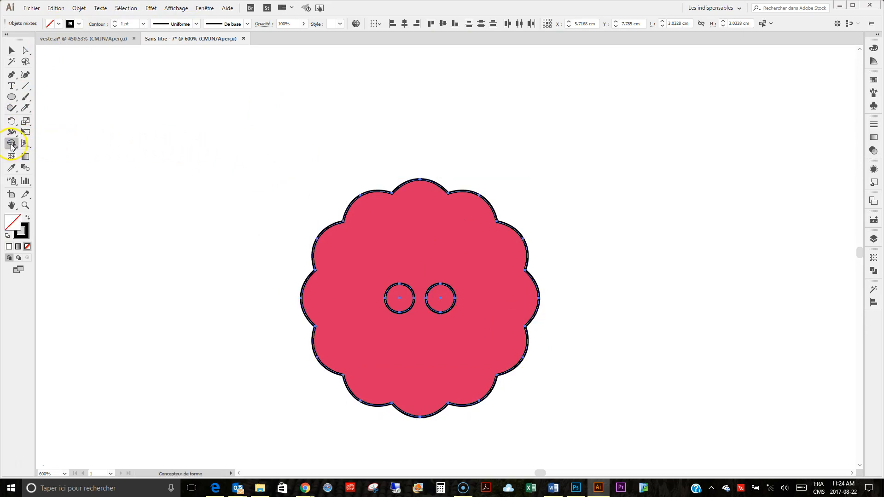
pyautogui.click(404, 296)
pyautogui.click(365, 255)
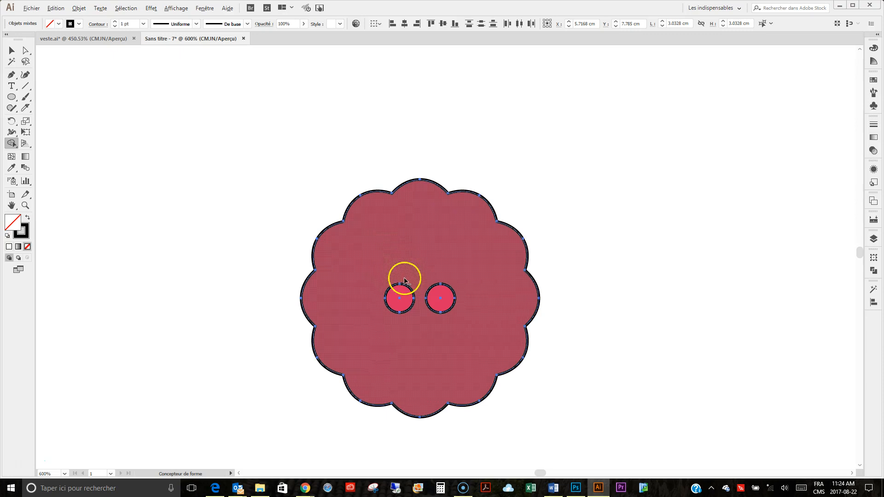
pyautogui.click(407, 297)
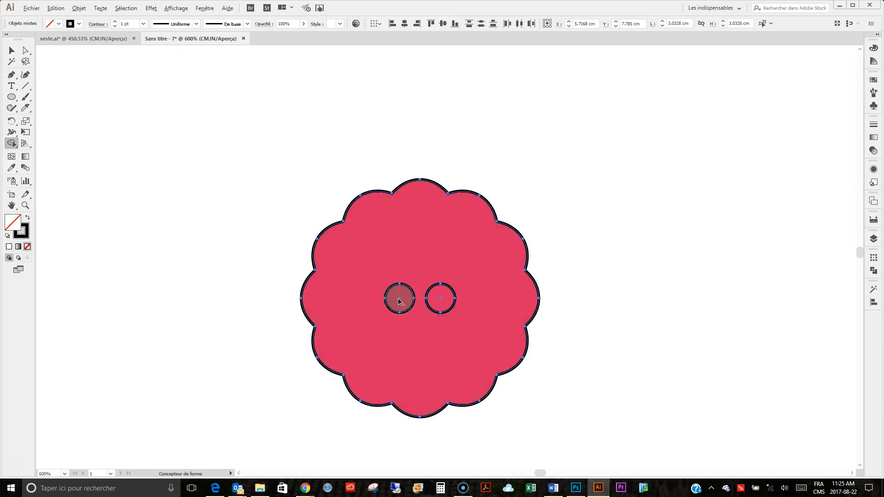
pyautogui.keyDown('alt'); pyautogui.click(399, 301); pyautogui.keyUp('alt')
pyautogui.click(441, 297)
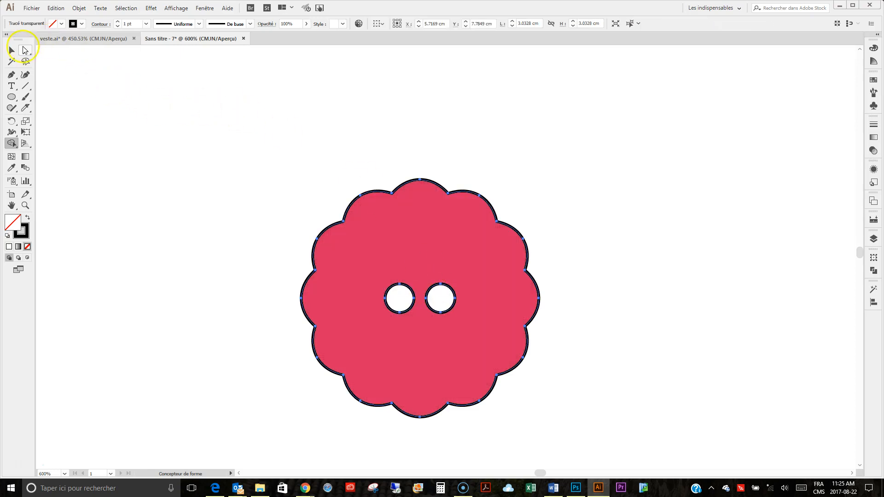
# Draw an ellipse about 2.8 cm wide and 1.63 cm high to the upper left of the button and fill it with yellow.
pyautogui.click(13, 51)
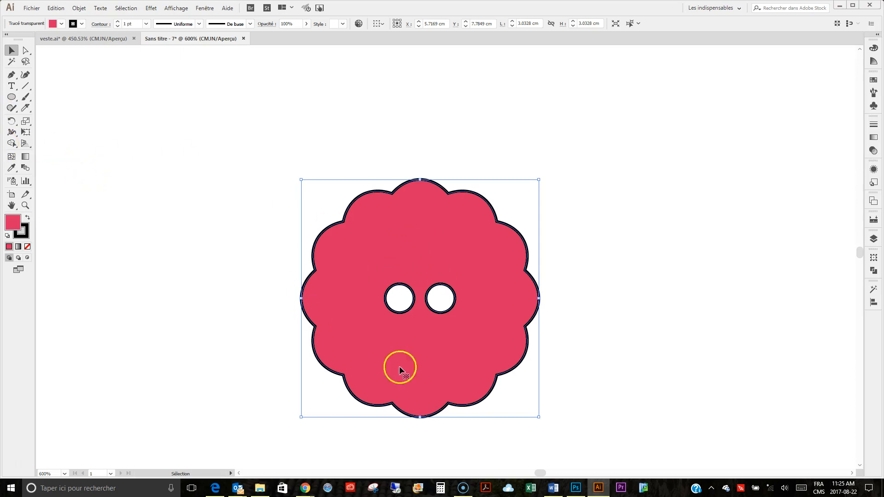
pyautogui.click(11, 96)
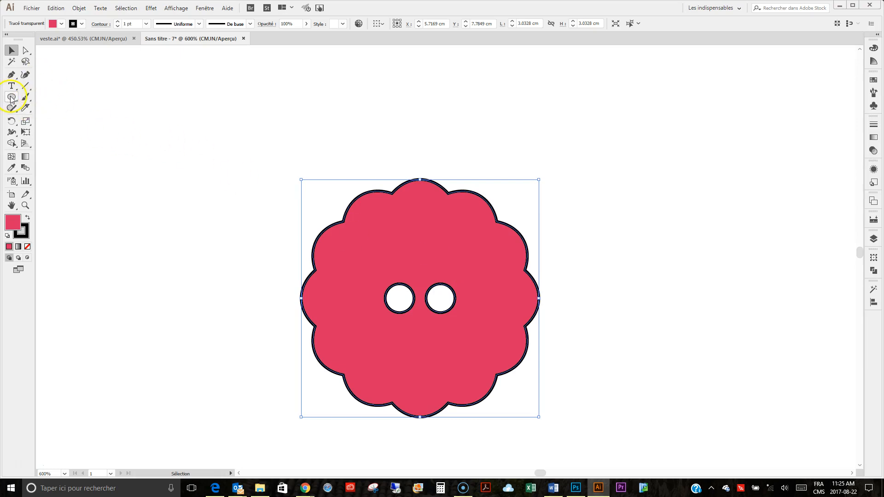
pyautogui.moveTo(100, 99); pyautogui.dragTo(319, 227)
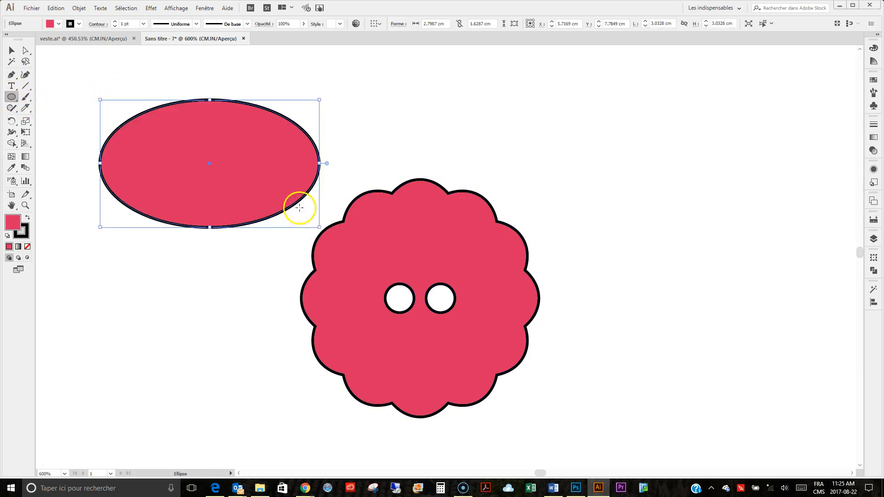
pyautogui.click(59, 23)
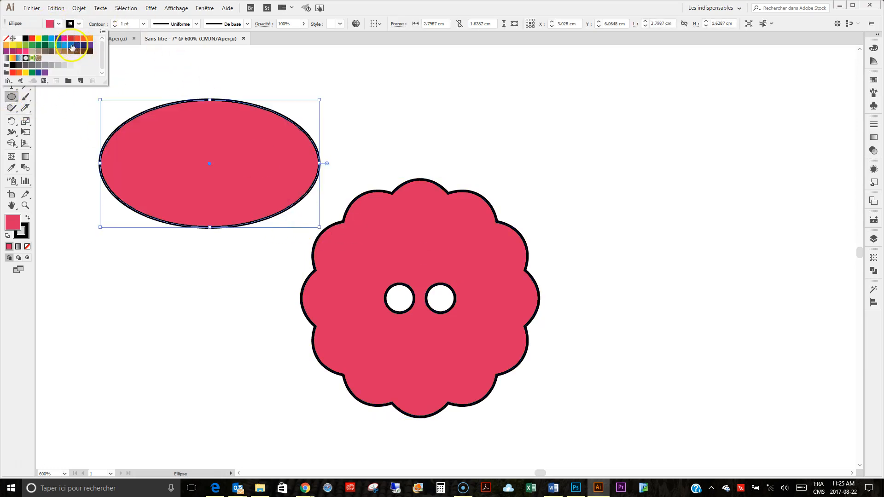
pyautogui.click(38, 38)
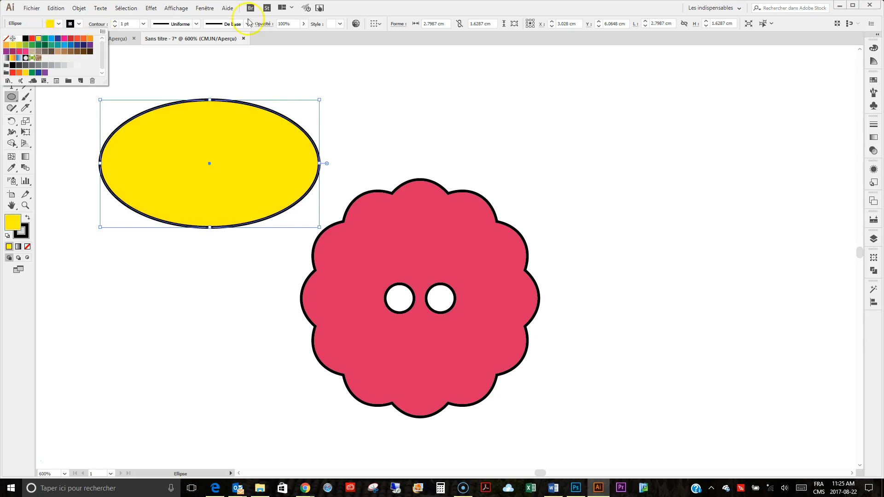
# Send the yellow ellipse to the back and move the scalloped button so it partly covers the ellipse.
pyautogui.rightClick(251, 145)
pyautogui.moveTo(292, 289)
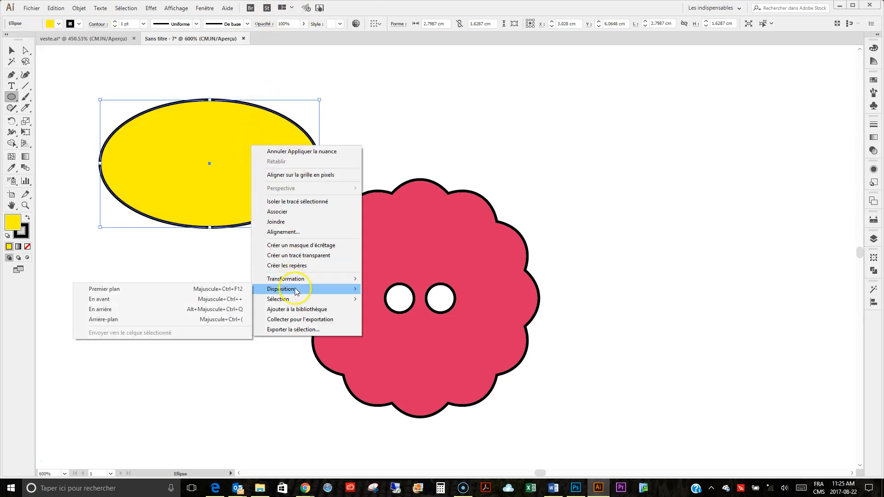
pyautogui.click(226, 322)
pyautogui.click(12, 50)
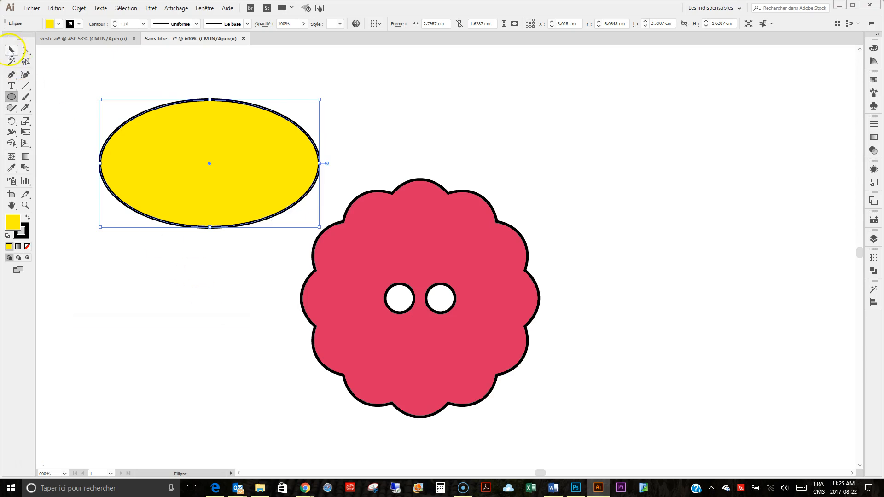
pyautogui.moveTo(447, 257); pyautogui.dragTo(349, 161)
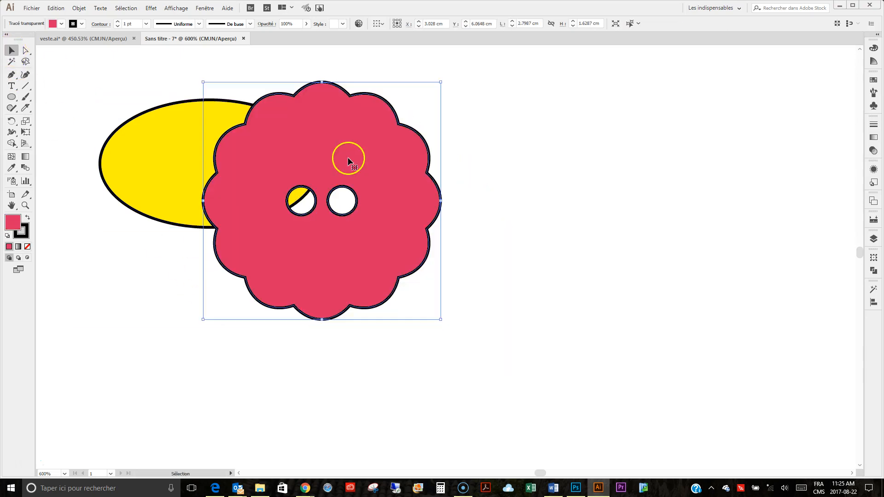